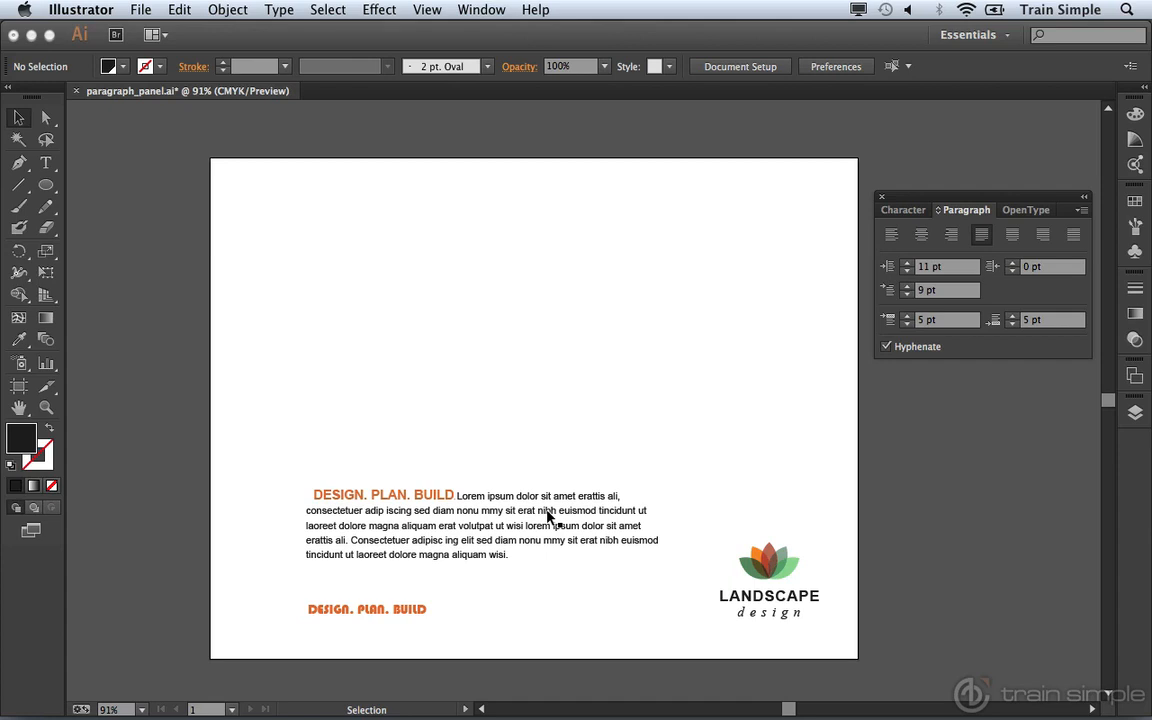
Select all of the DESIGN. PLAN. BUILD lorem ipsum paragraph text and copy it
double_click(503, 511)
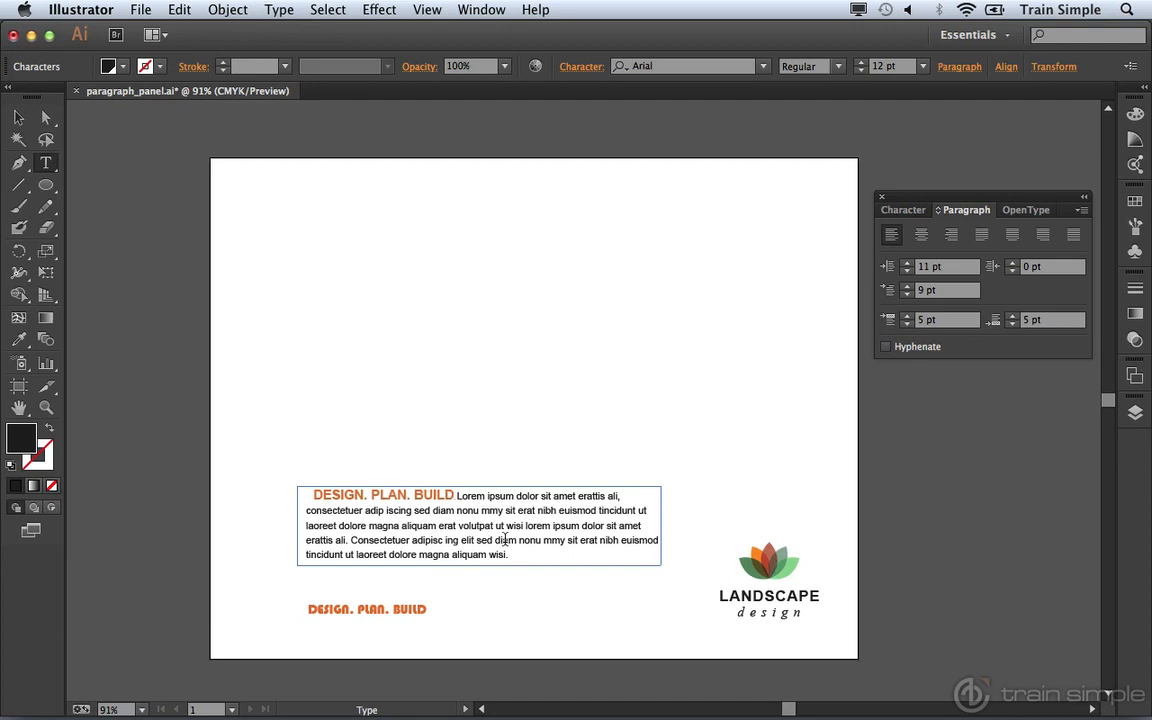
drag(517, 555, 310, 488)
key(super+c)
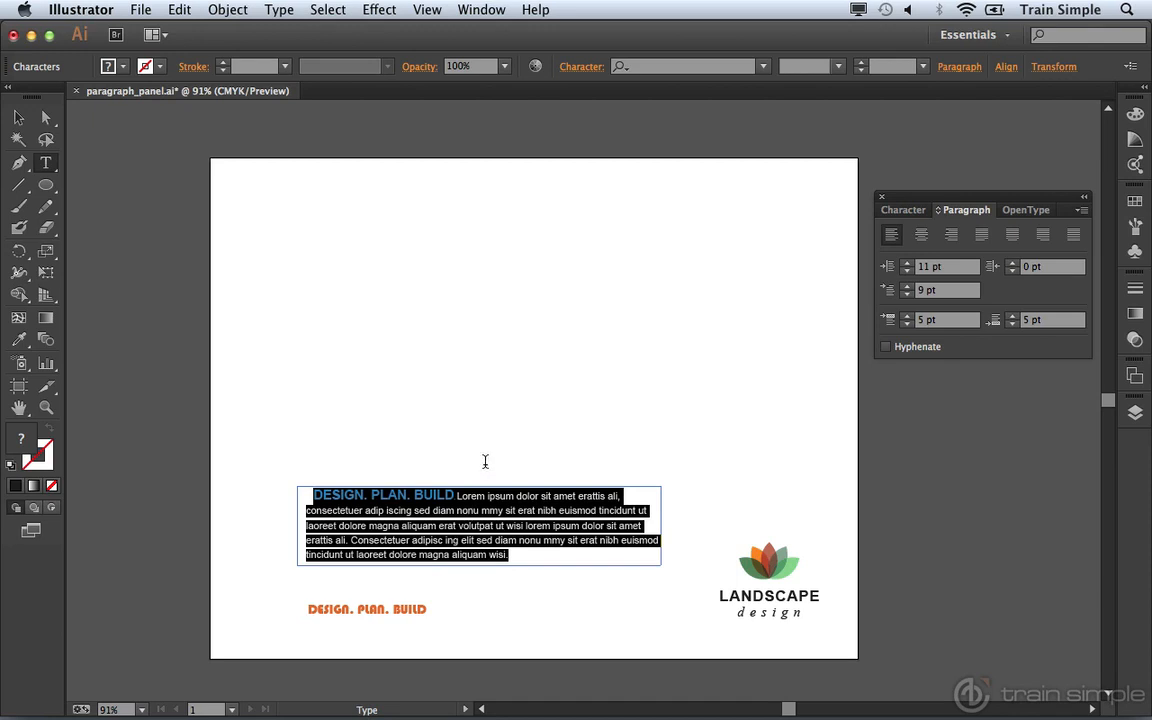
key(super)
Draw a new area-type frame near the page's top-left and paste the copied paragraph into it
super+click(595, 435)
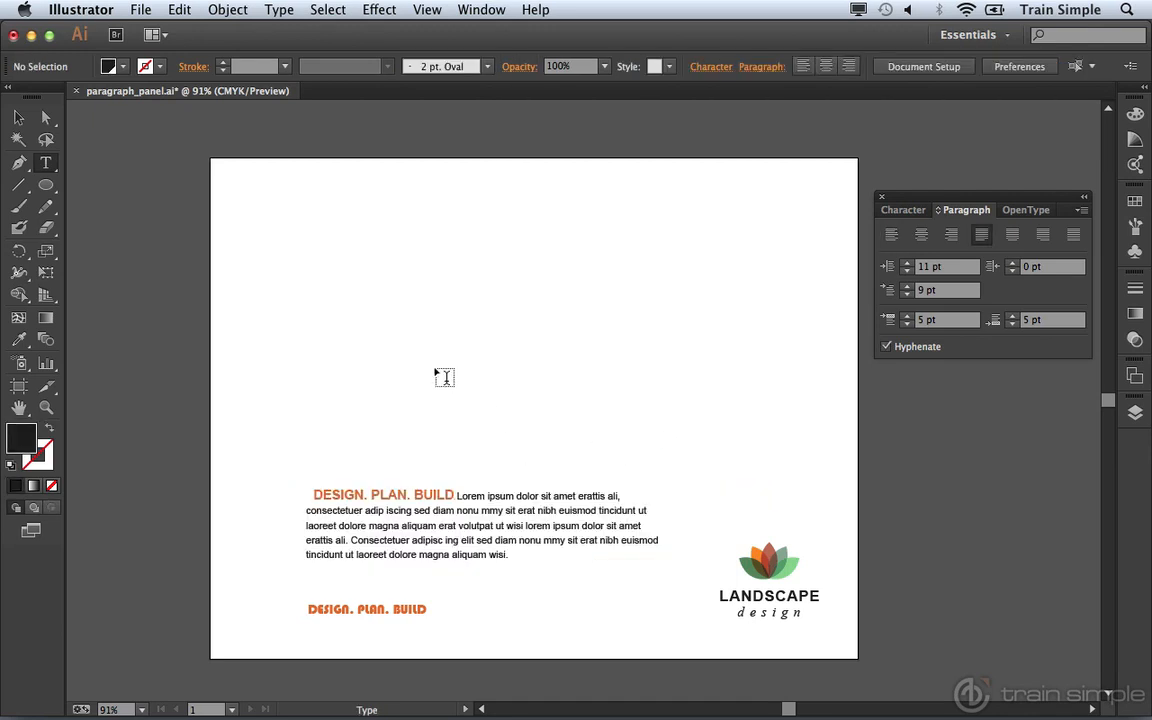
drag(300, 232, 516, 346)
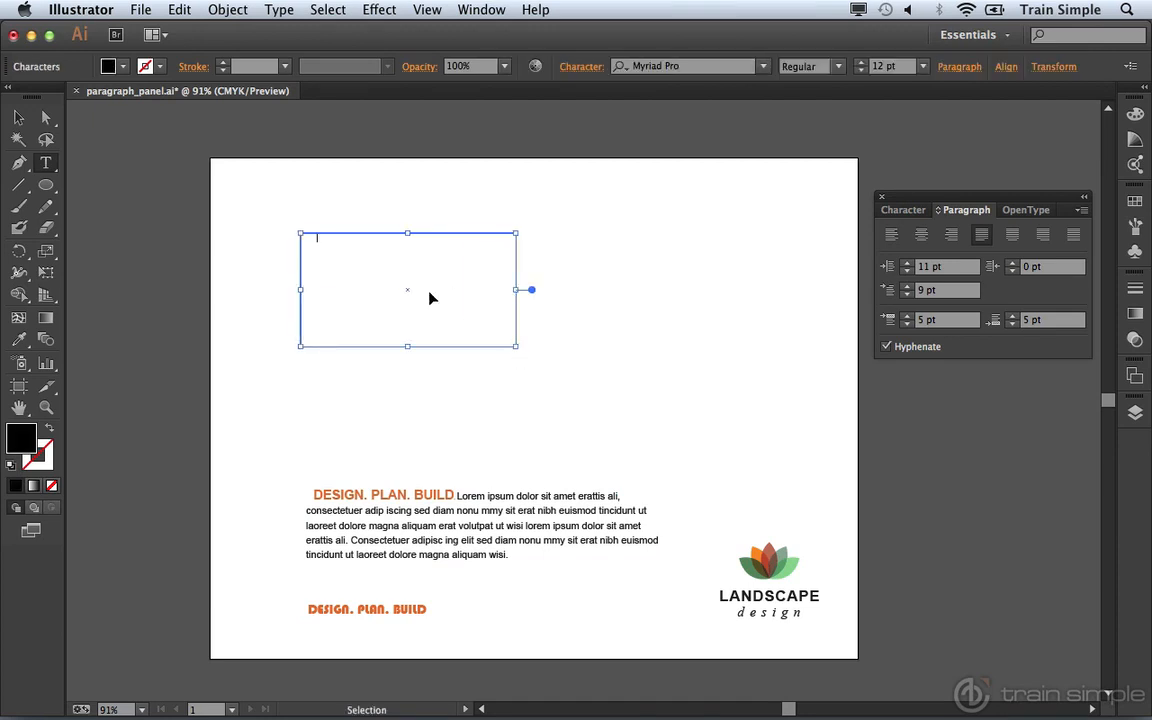
key(super+v)
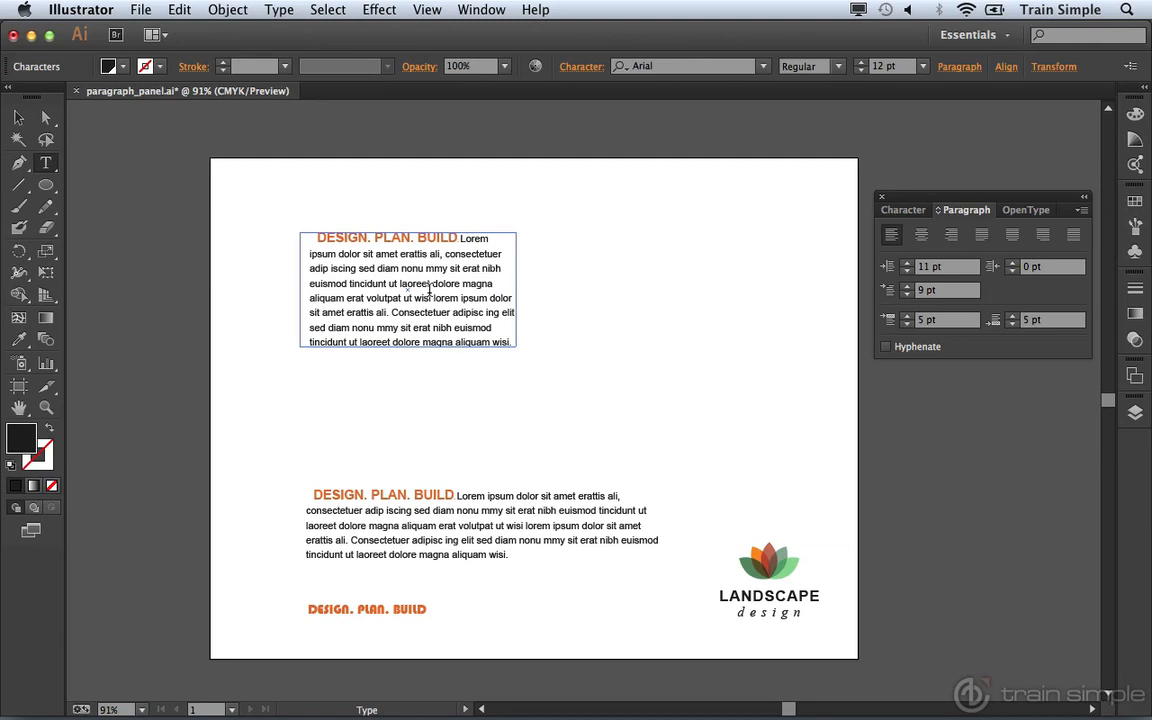
key(super+shift+a)
Thread the new frame's overflow text into a linked frame placed to its right
click(20, 123)
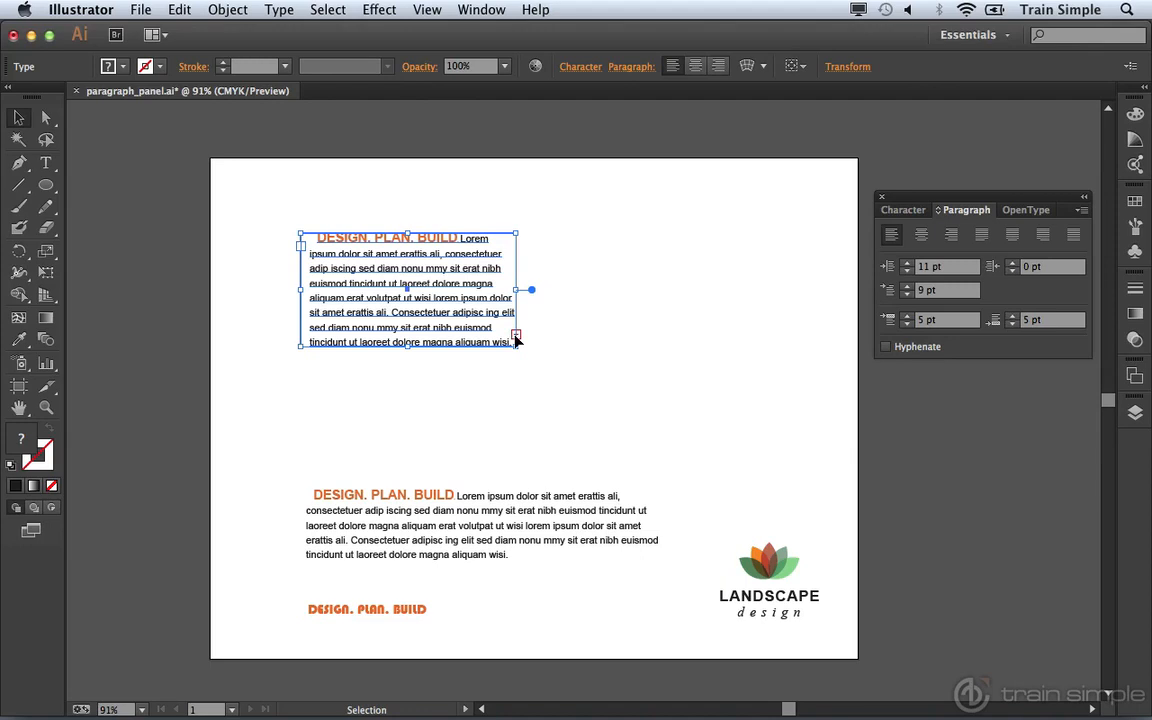
click(516, 335)
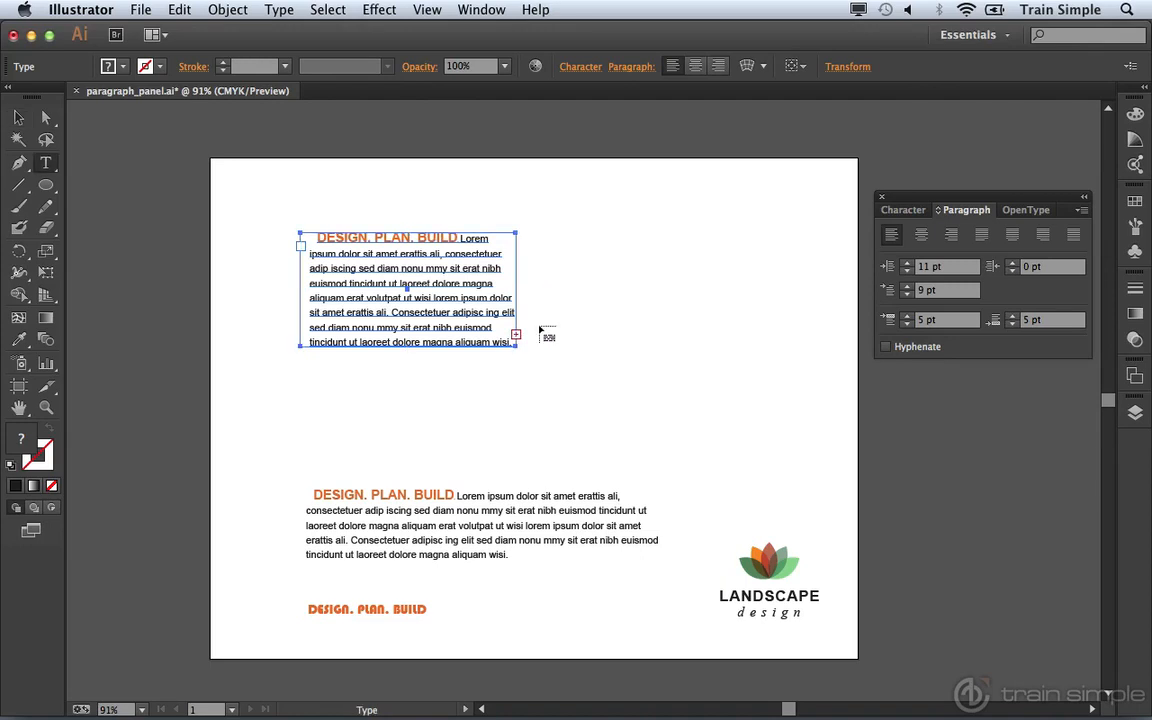
click(535, 237)
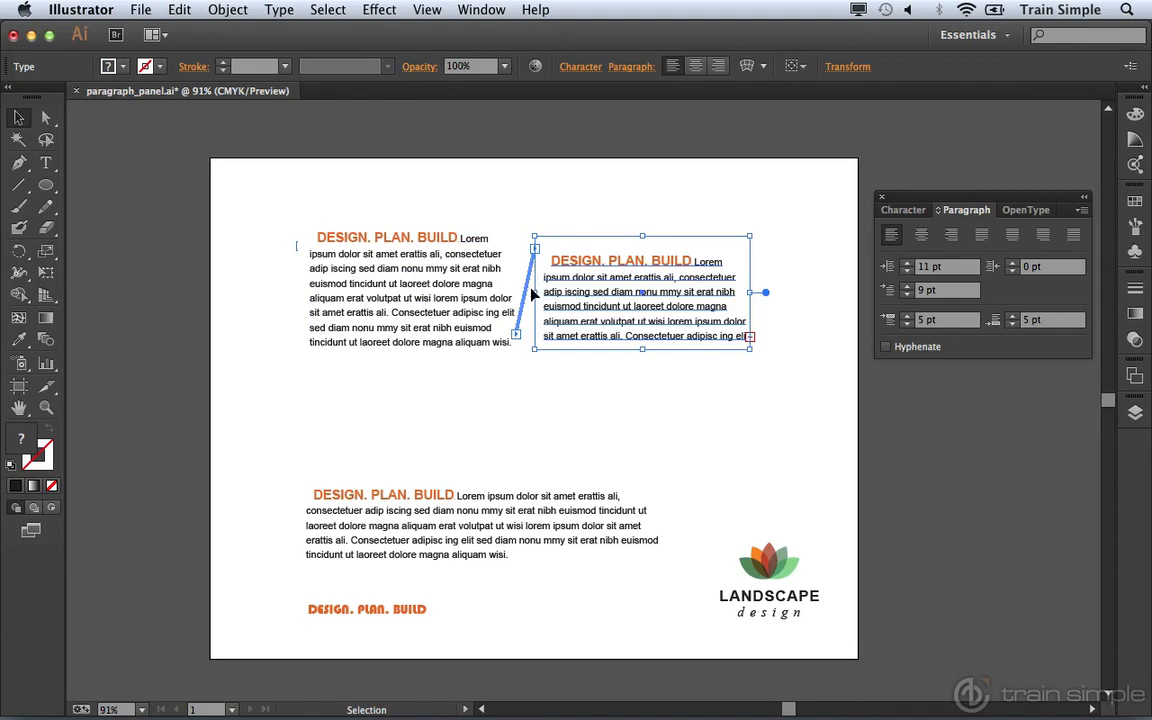
Delete three lines of text from the left frame
click(388, 288)
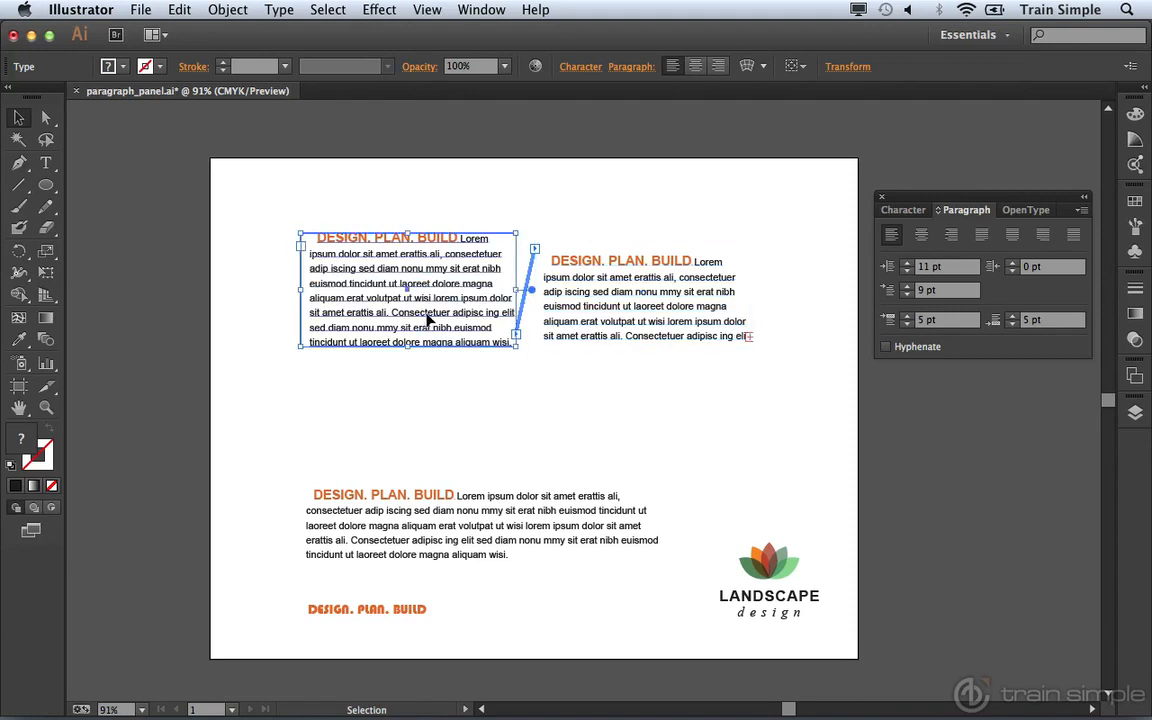
key(t)
drag(484, 311, 336, 284)
key(BackSpace)
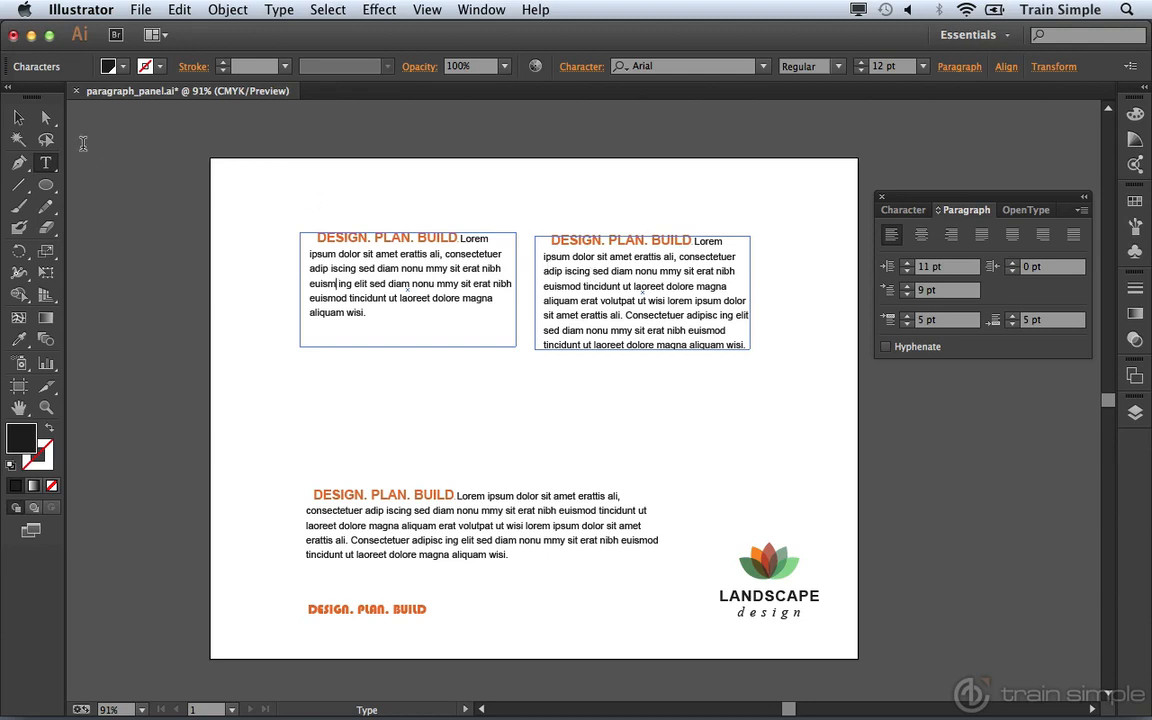
Unthread the left frame from the right one, leaving the right frame empty
click(20, 118)
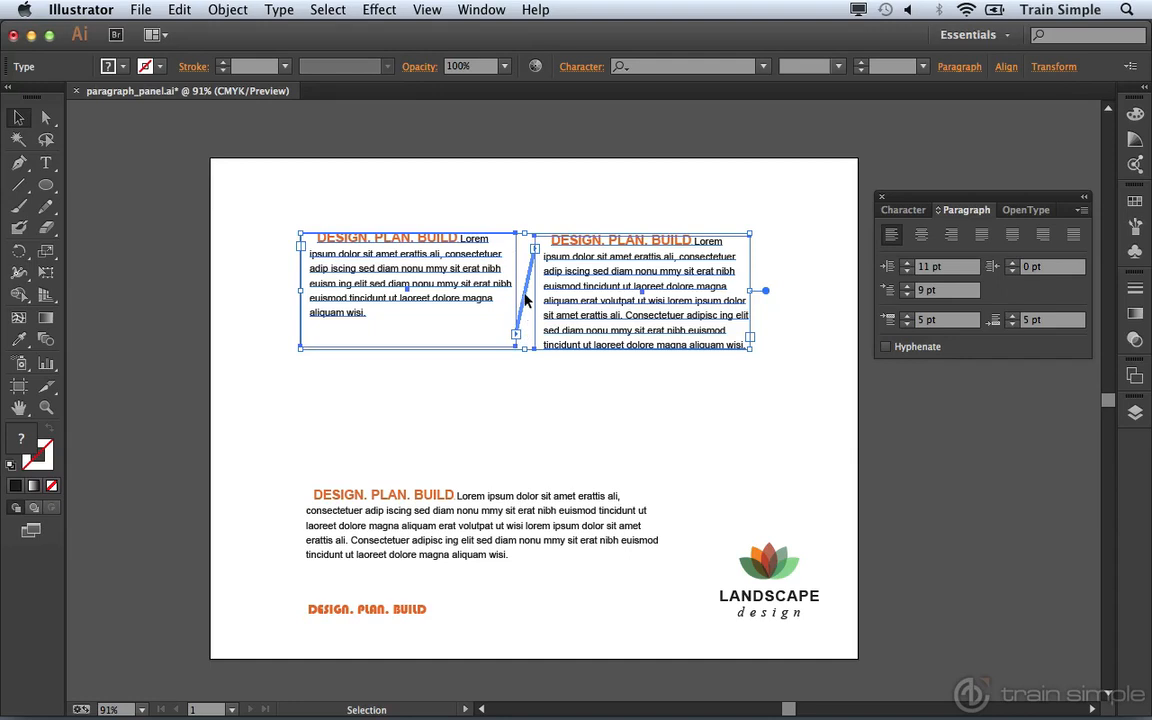
key(t)
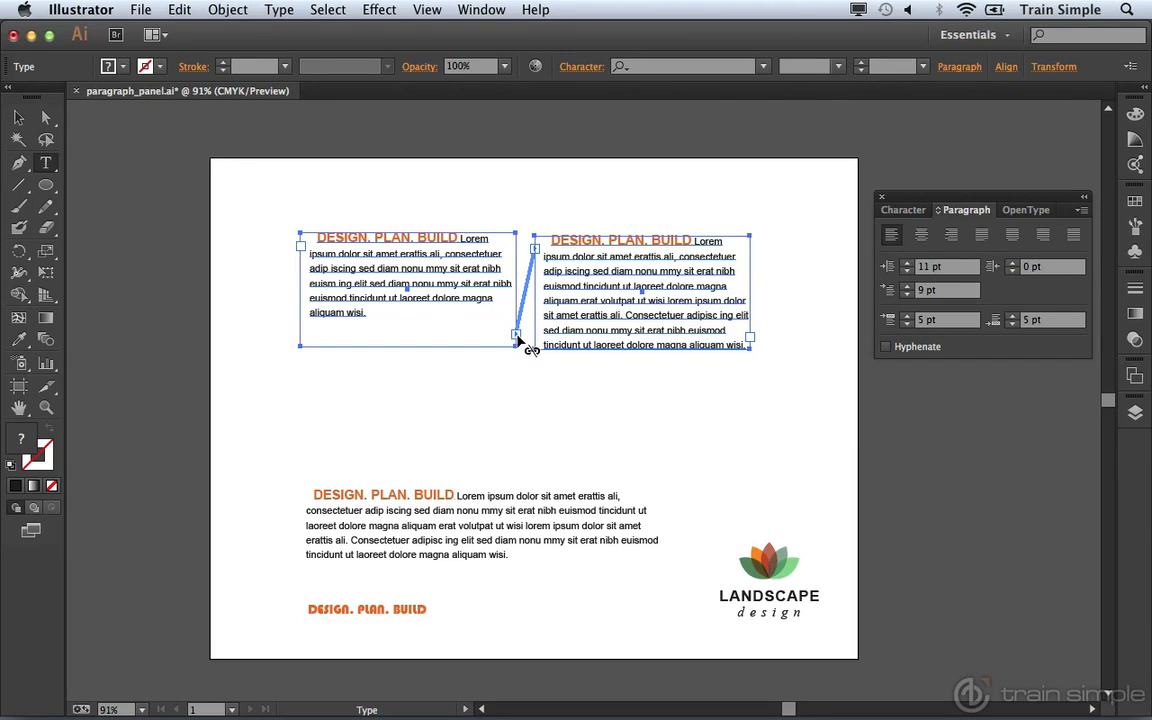
double_click(517, 340)
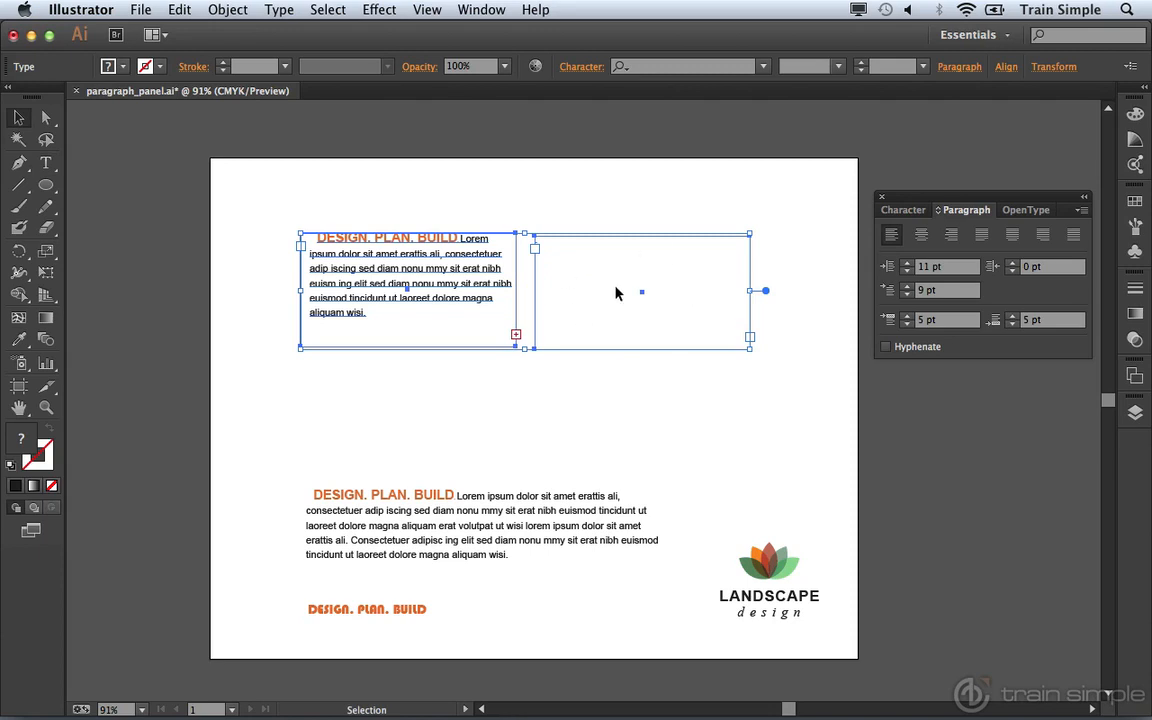
click(516, 336)
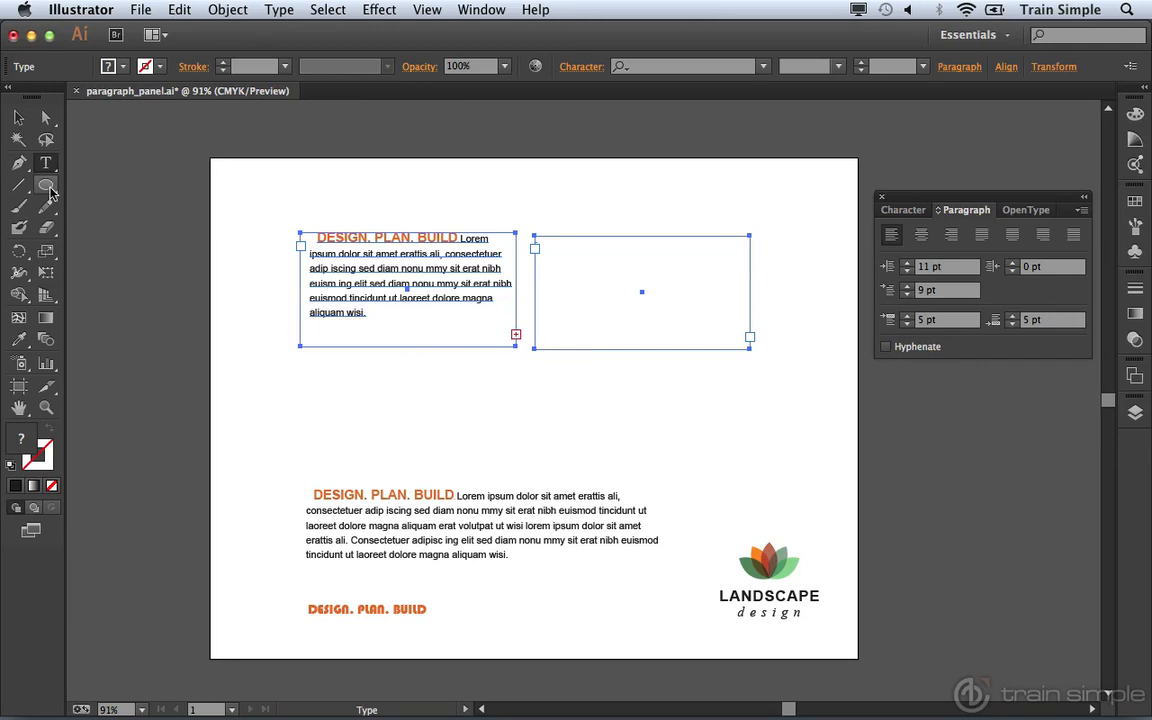
click(18, 117)
click(287, 188)
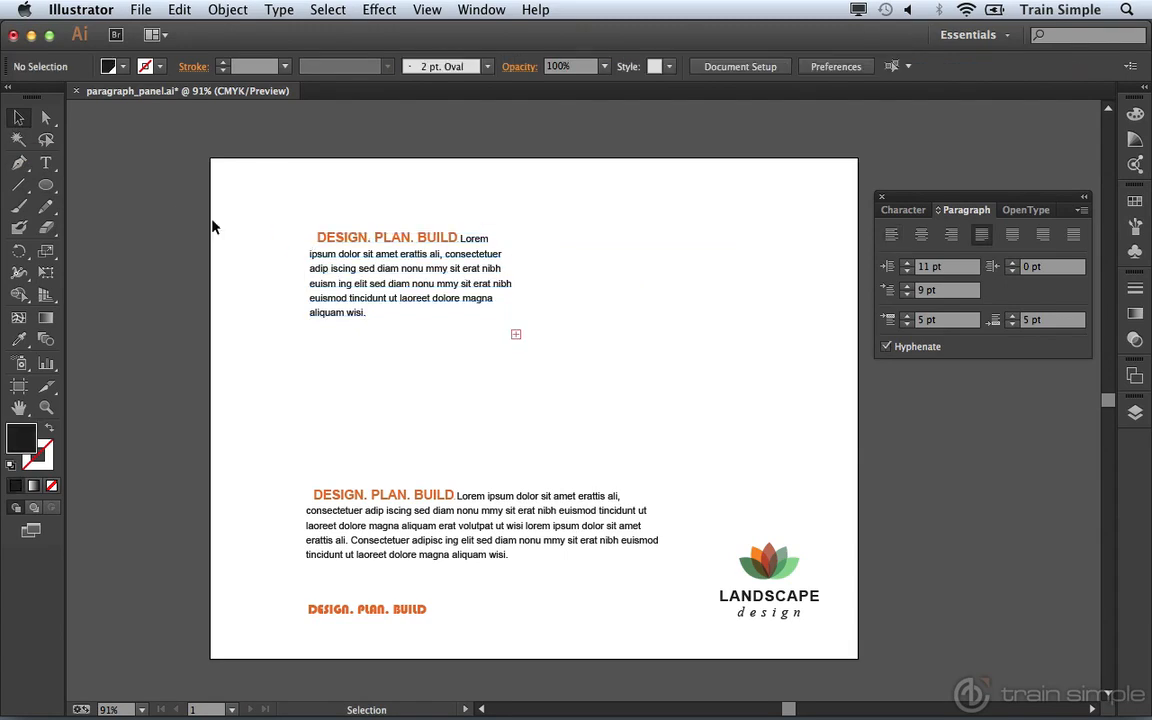
Draw a wide ellipse with no fill and black stroke between the paragraphs, then load the first frame's overflow text
click(46, 186)
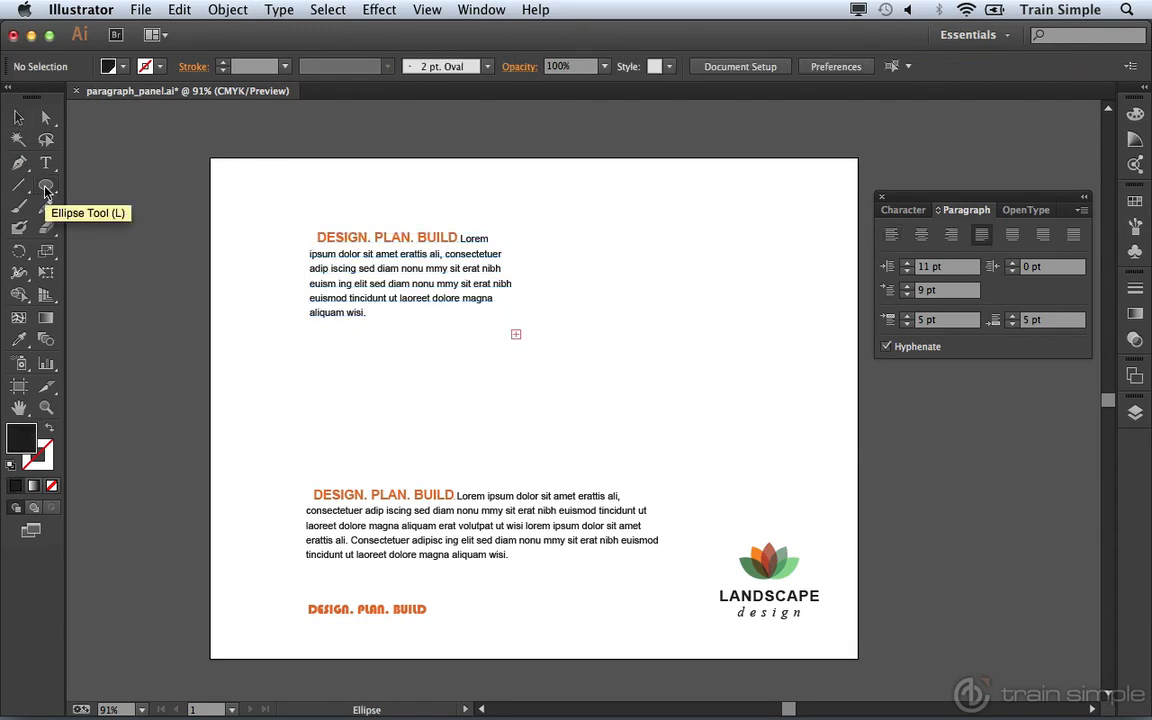
click(50, 431)
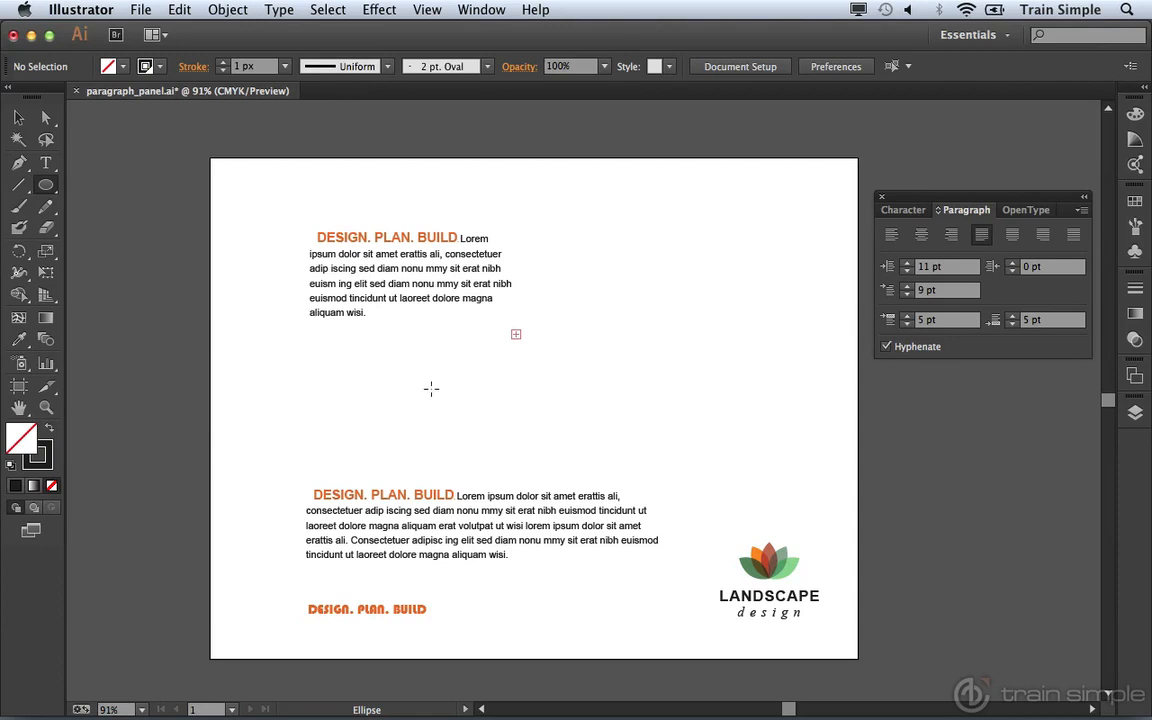
drag(418, 377, 744, 471)
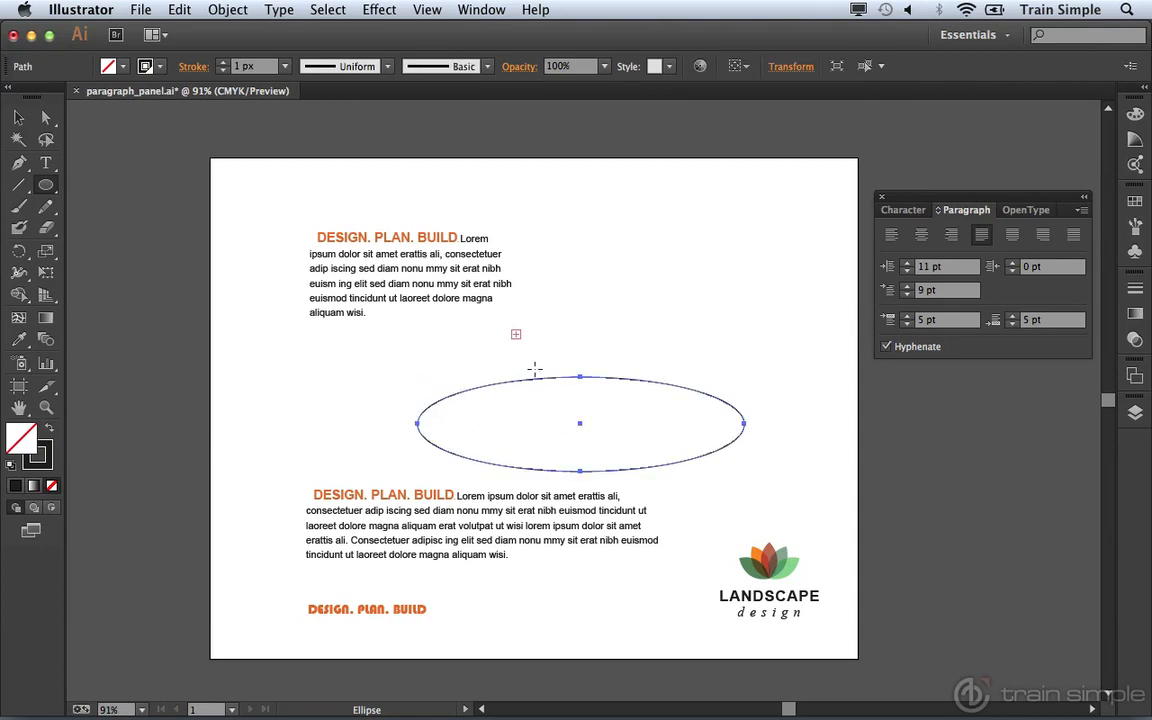
key(v)
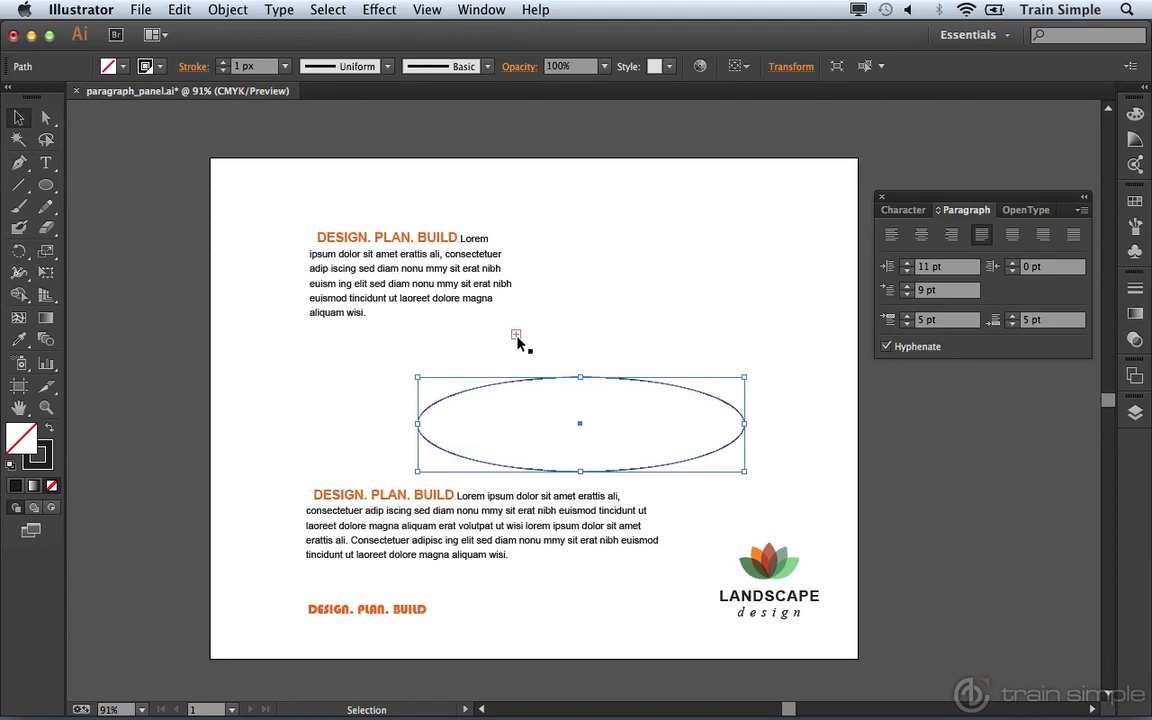
click(515, 337)
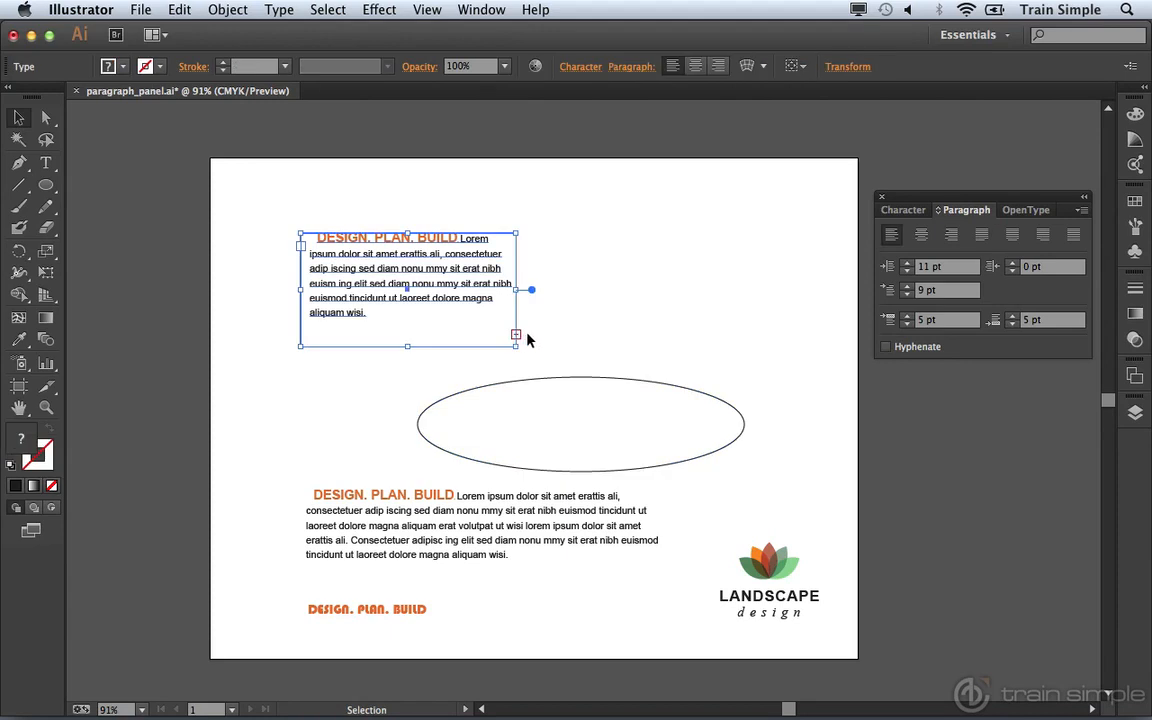
key(t)
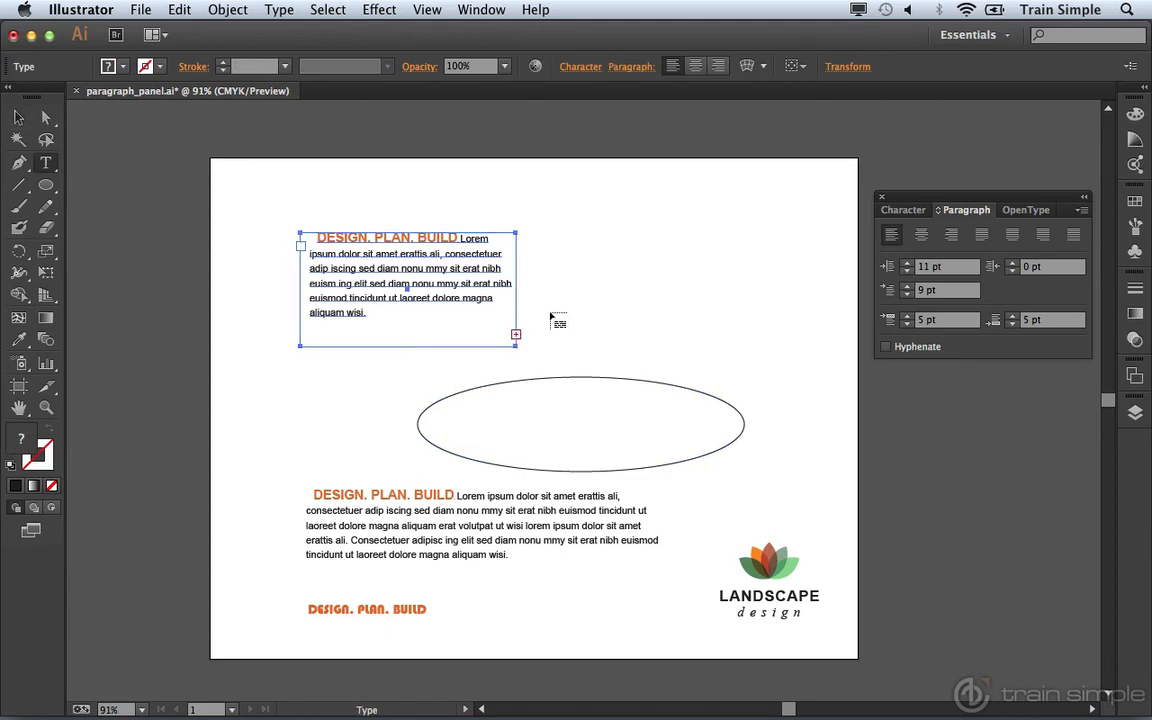
Flow the overflow text into the ellipse, then delete several lines in the first frame so the text reflows
click(528, 389)
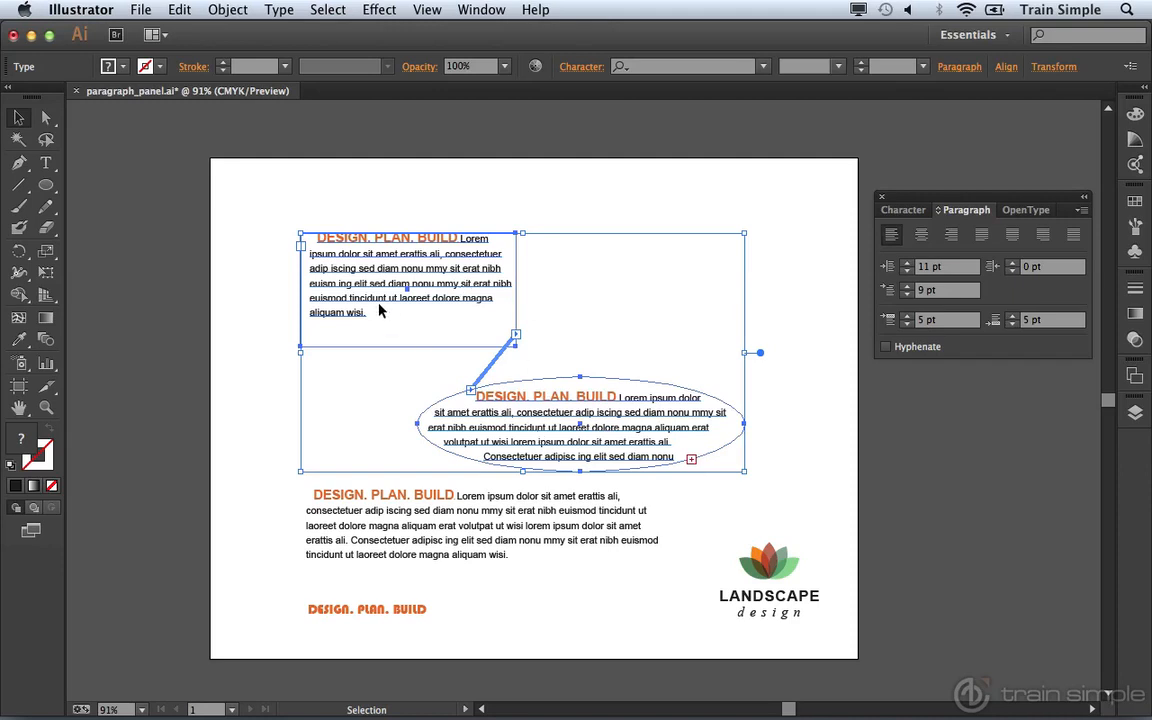
key(super+shift+a)
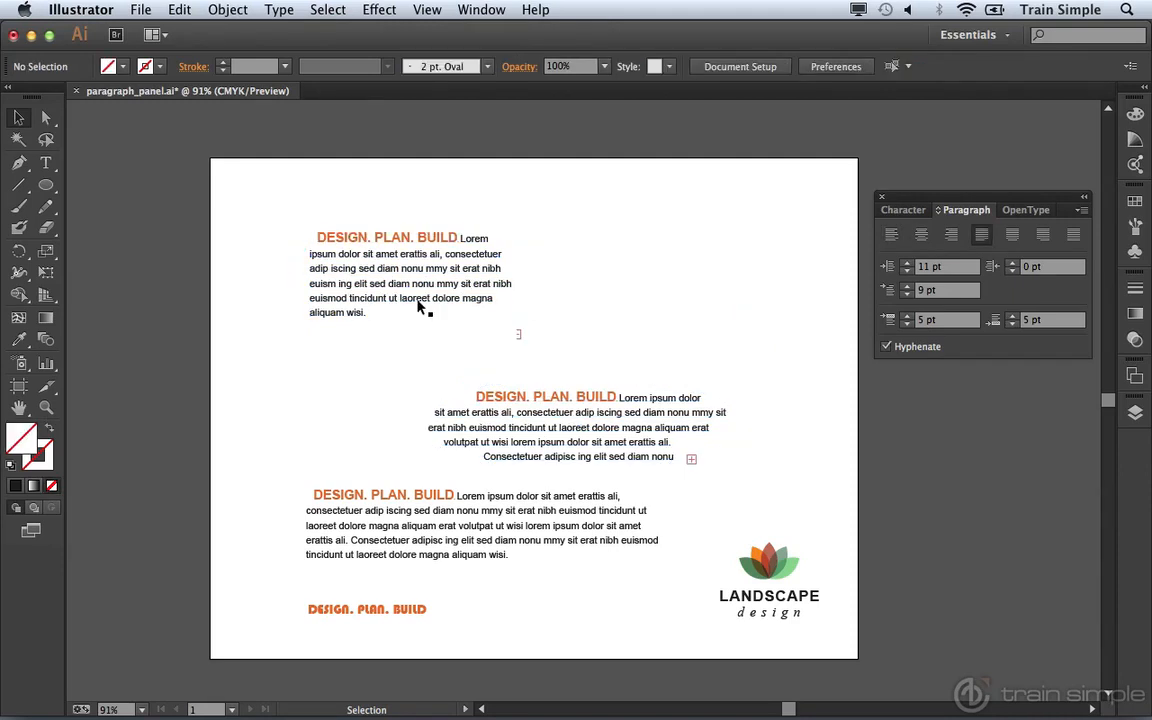
key(t)
drag(428, 298, 356, 271)
key(Delete)
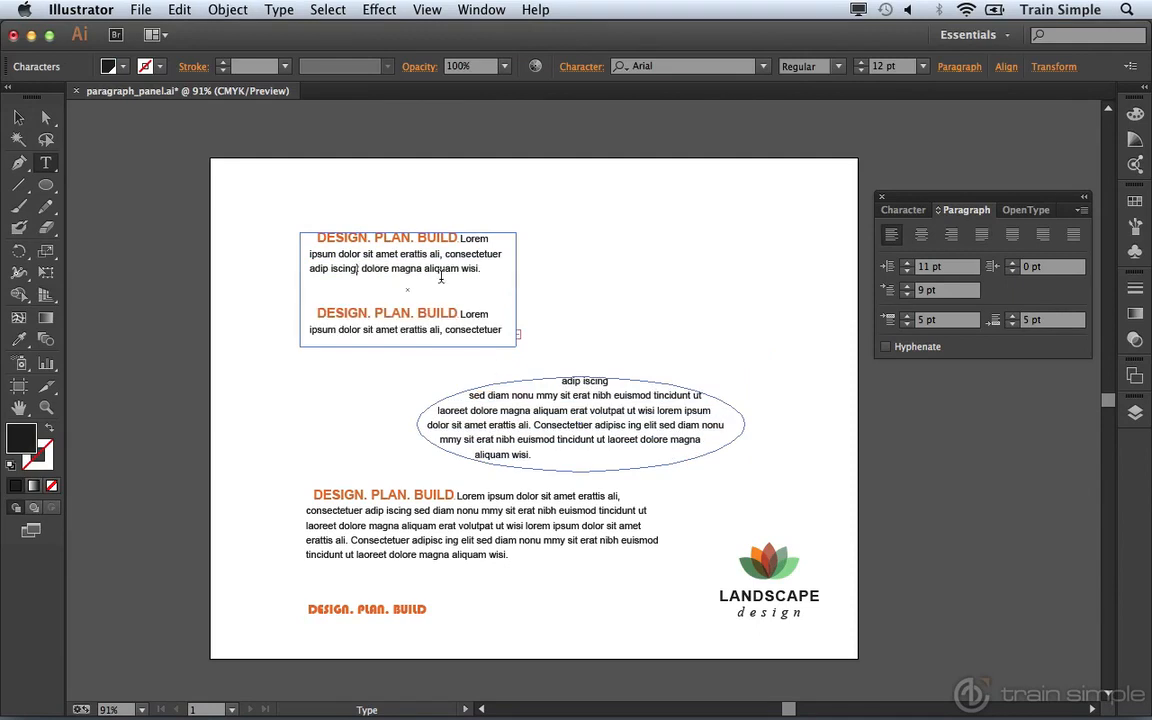